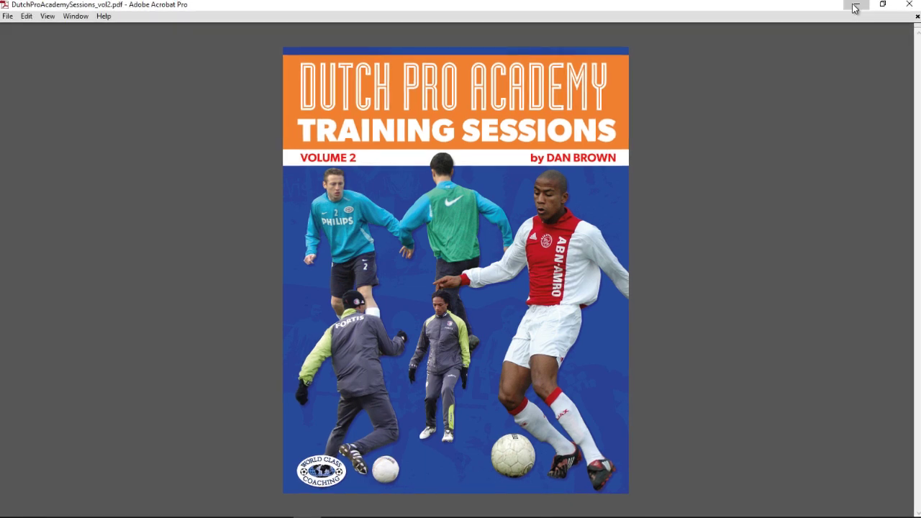
Step: Switch to Academy Soccer Coach and draw a dashed pass arrow from the front ball carrier to the right midfielder
click(854, 5)
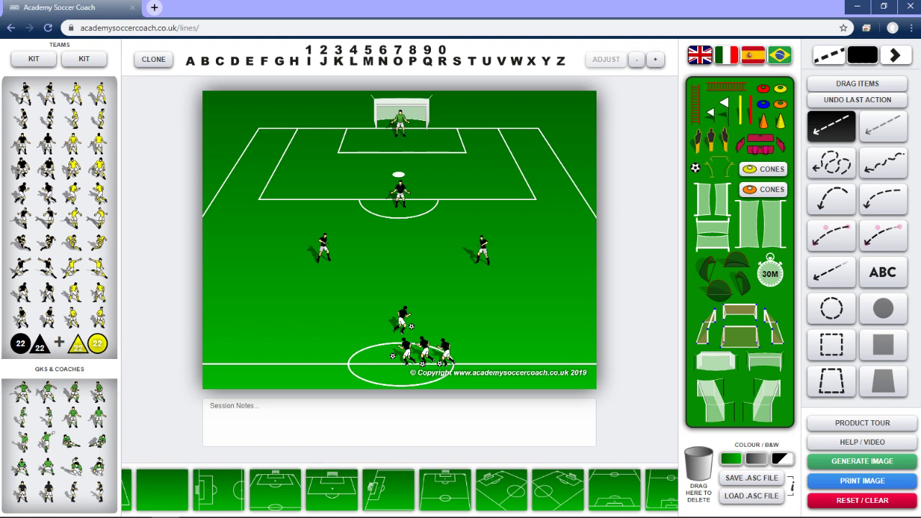
click(857, 99)
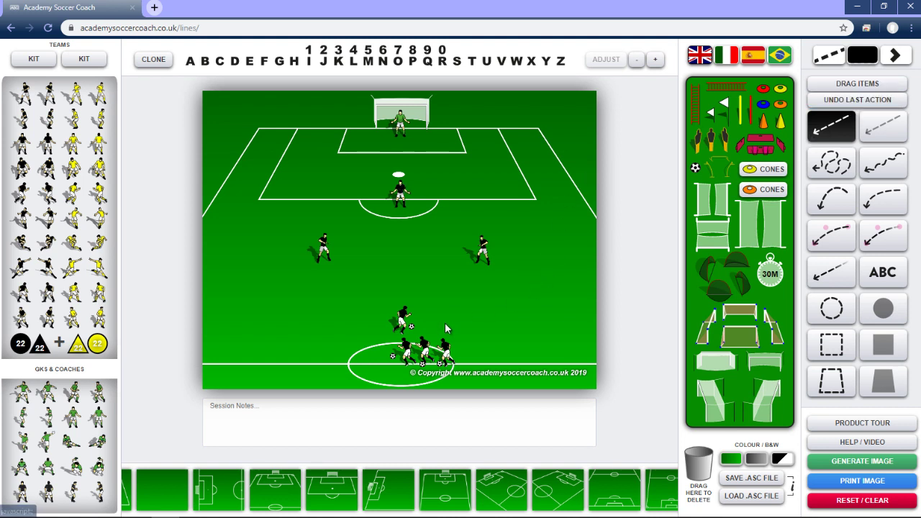
drag(417, 328, 425, 315)
drag(460, 279, 463, 260)
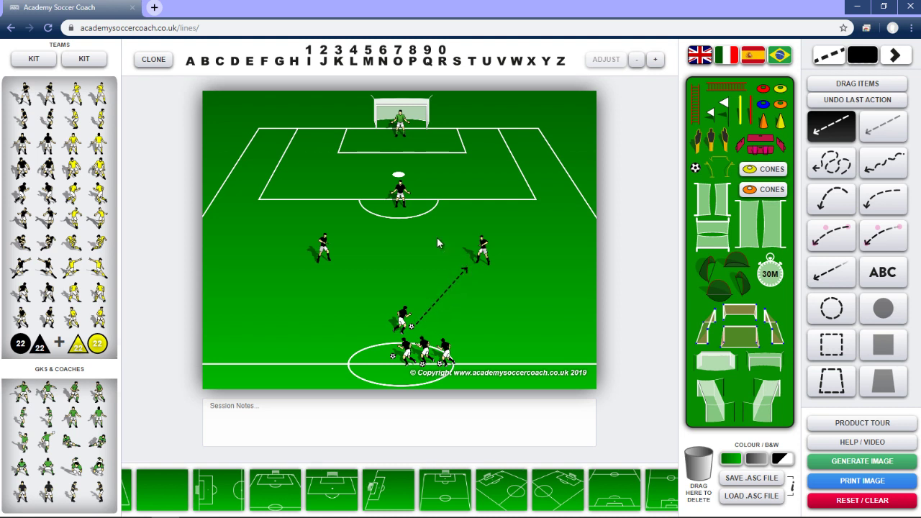
Step: Draw a dashed pass arrow from the right midfielder to the forward and nudge the forward slightly down the pitch
drag(405, 220, 409, 210)
mouse_move(400, 193)
mouse_down()
mouse_move(413, 171)
mouse_move(398, 198)
mouse_up()
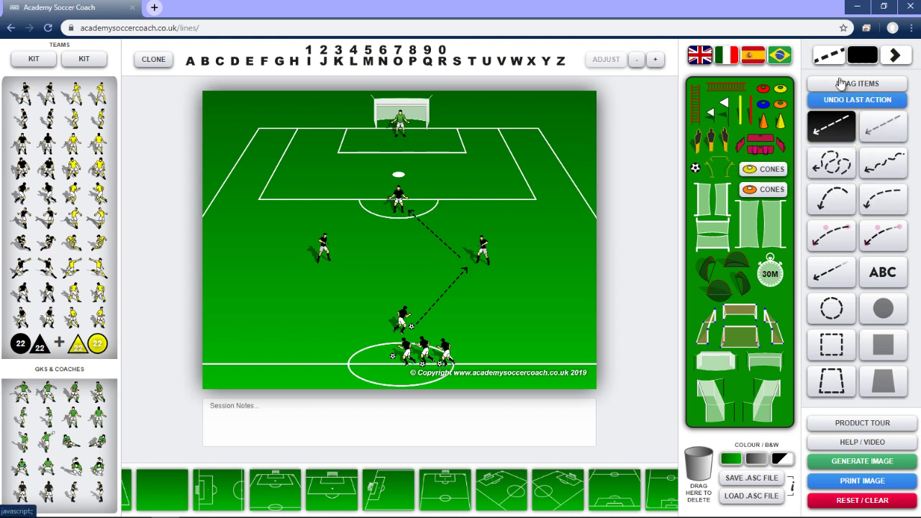
Step: Draw a solid freehand run arrow curving from the forward's right side into the penalty area, and set the line style back to dashed
click(827, 59)
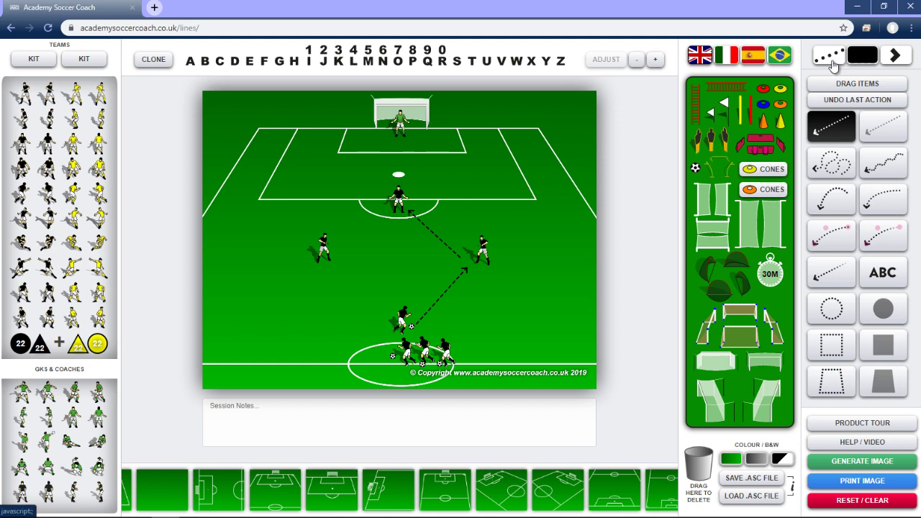
click(829, 59)
click(836, 207)
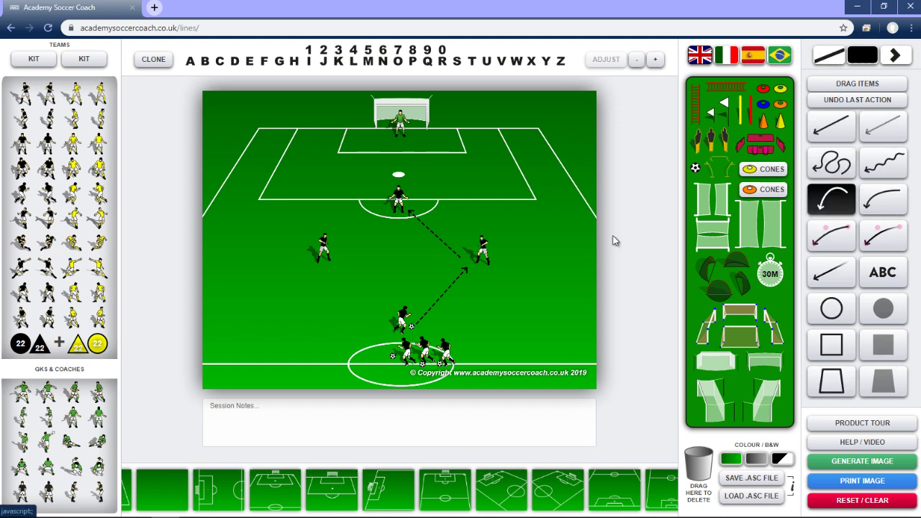
click(829, 164)
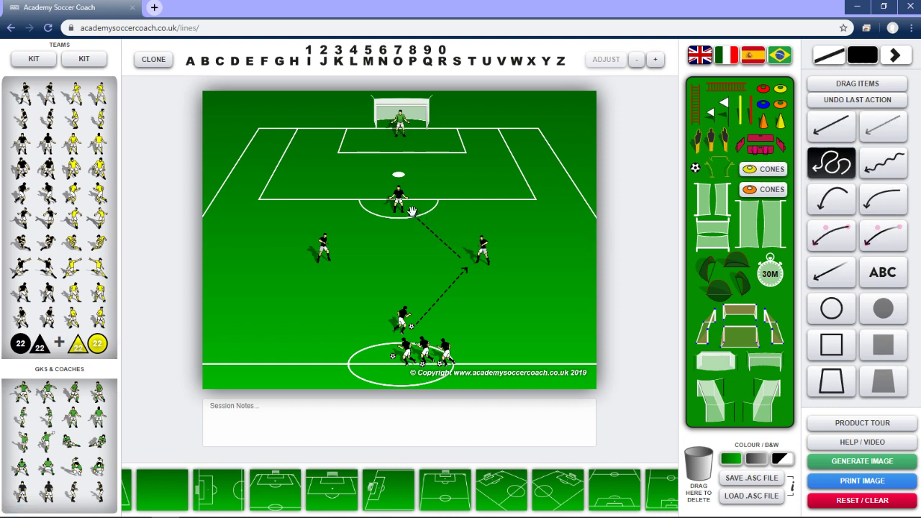
mouse_move(412, 212)
mouse_down()
mouse_move(431, 208)
mouse_move(434, 179)
mouse_up()
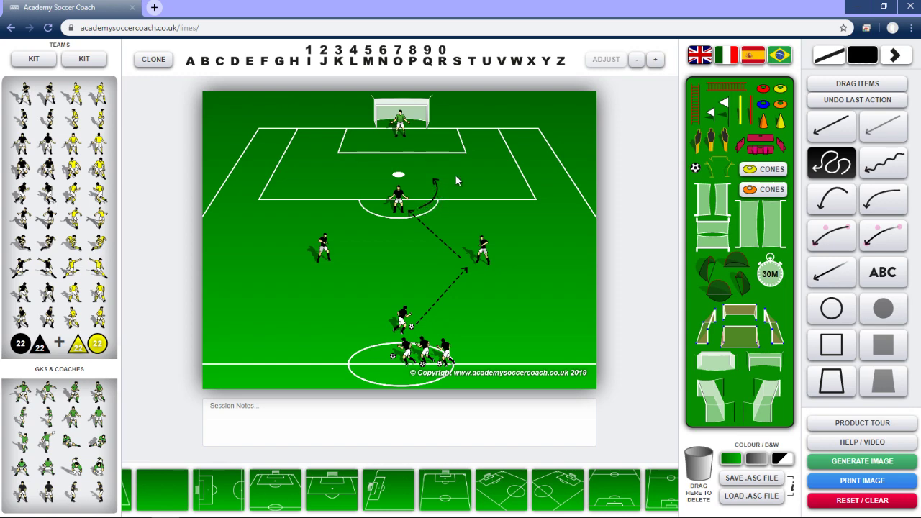
click(828, 55)
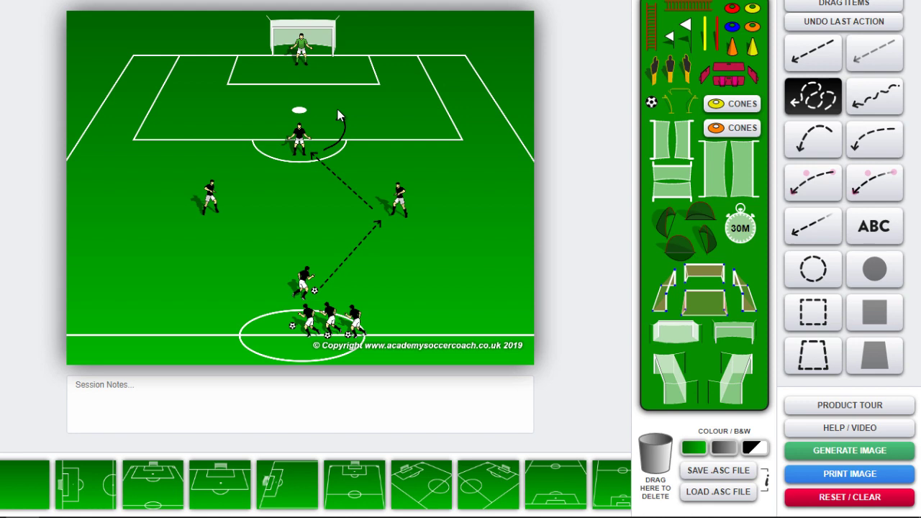
drag(398, 151, 351, 115)
drag(256, 49, 254, 43)
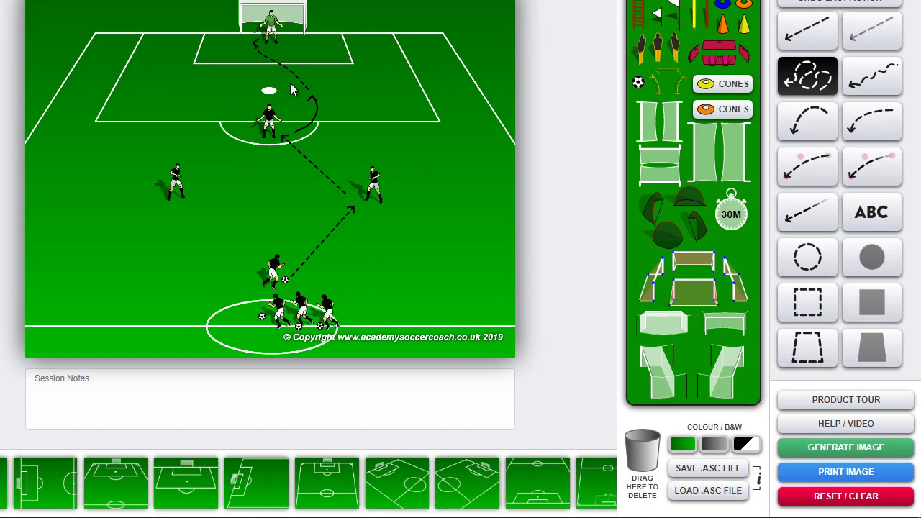
mouse_move(294, 68)
mouse_down()
mouse_move(487, 166)
mouse_move(609, 442)
mouse_move(640, 444)
mouse_up()
Step: Draw a straight dashed shot arrow from the end of the forward's curved run to the goal
click(802, 29)
drag(310, 88, 294, 38)
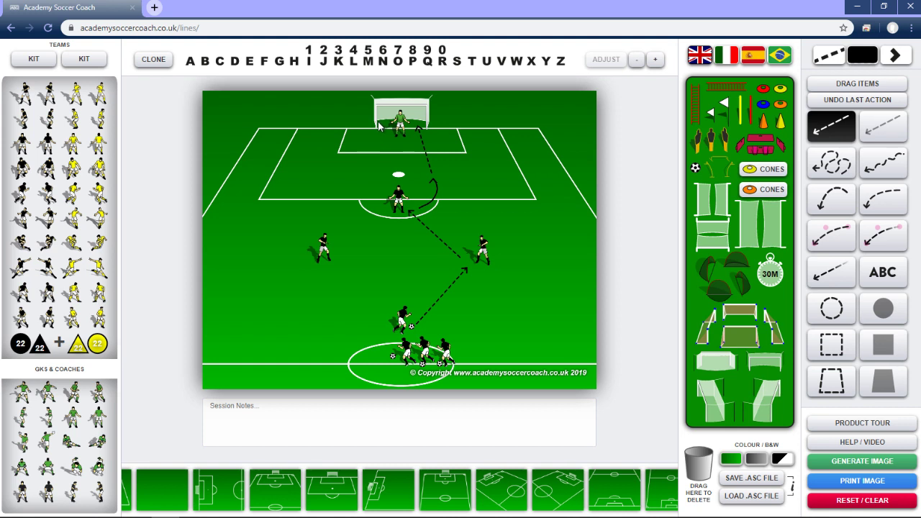
Step: Nudge the right midfielder and the forward slightly to the left on the pitch
click(482, 254)
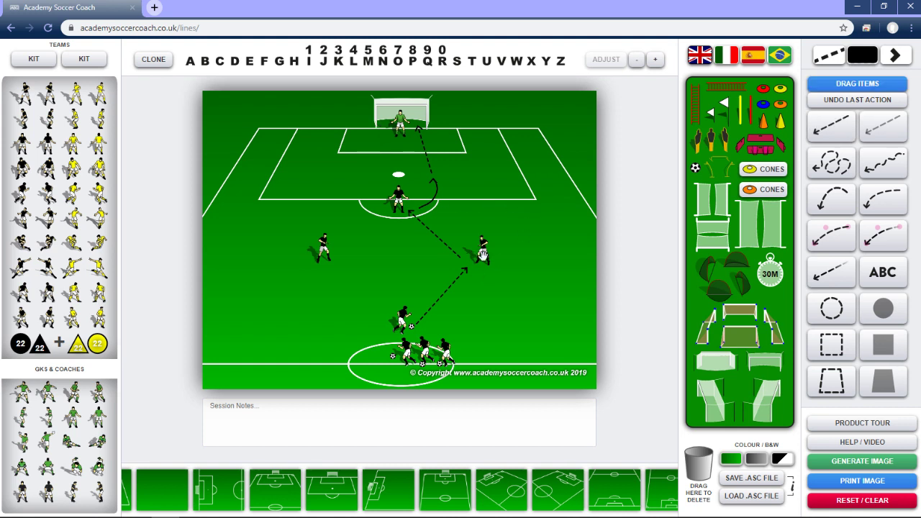
mouse_move(483, 253)
mouse_down()
mouse_move(499, 255)
mouse_move(477, 253)
mouse_up()
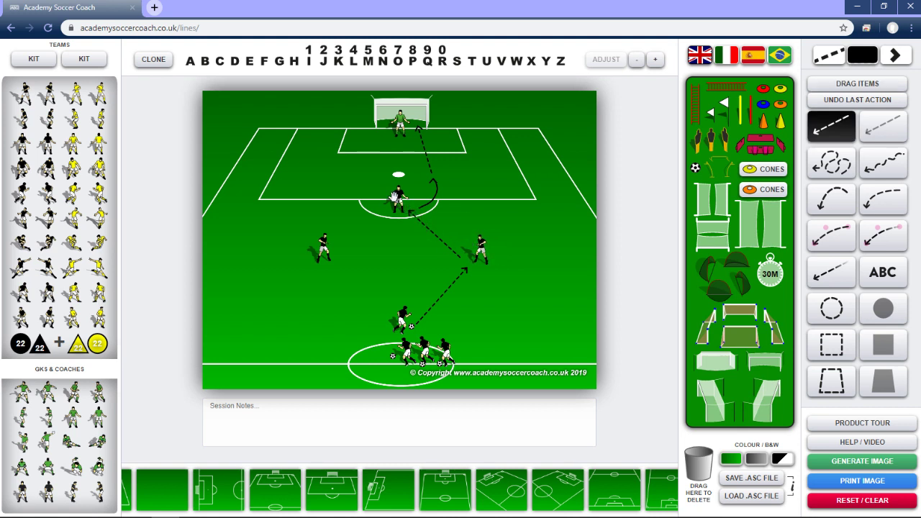
mouse_move(393, 196)
mouse_down()
mouse_move(385, 190)
mouse_move(396, 190)
mouse_up()
Step: Delete the pass, run and shot arrows from the pitch
drag(464, 273, 693, 460)
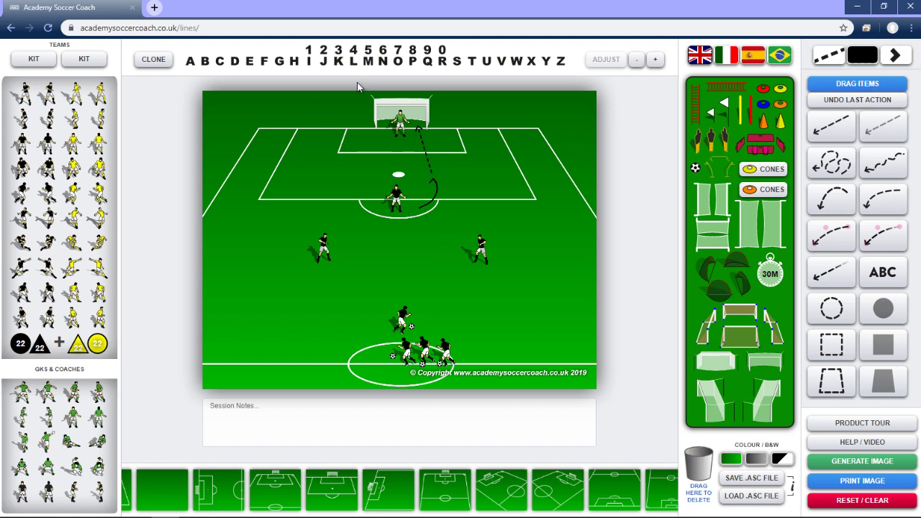
drag(423, 148, 696, 454)
drag(435, 184, 699, 462)
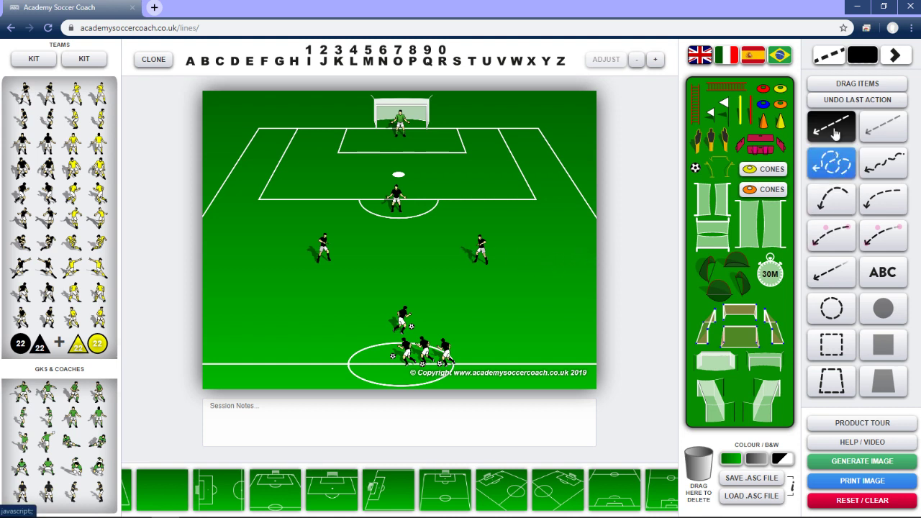
Step: Draw a dashed pass arrow from the ball carrier to the right midfielder and a parallel return arrow
click(419, 316)
drag(461, 280, 423, 304)
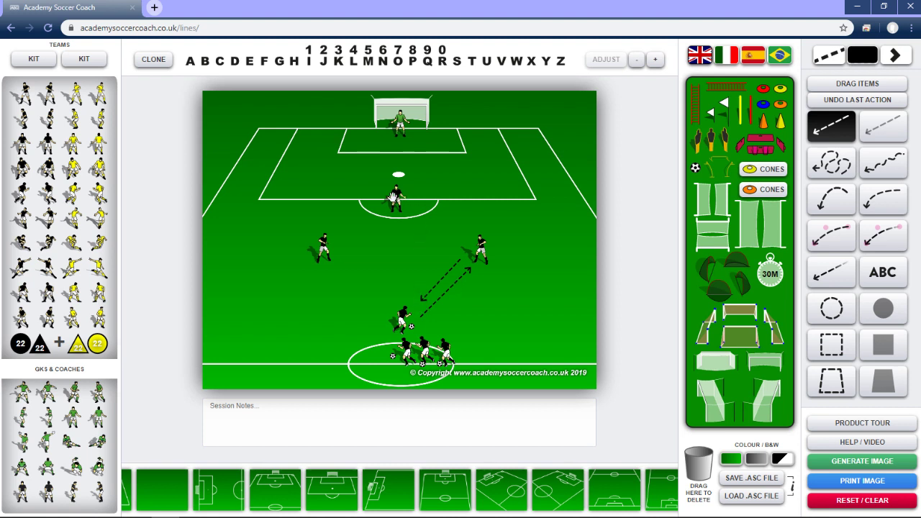
Step: Move the forward up towards the penalty spot and draw a dashed pass arrow to him from the ball carrier
drag(397, 198, 403, 190)
drag(404, 221, 403, 218)
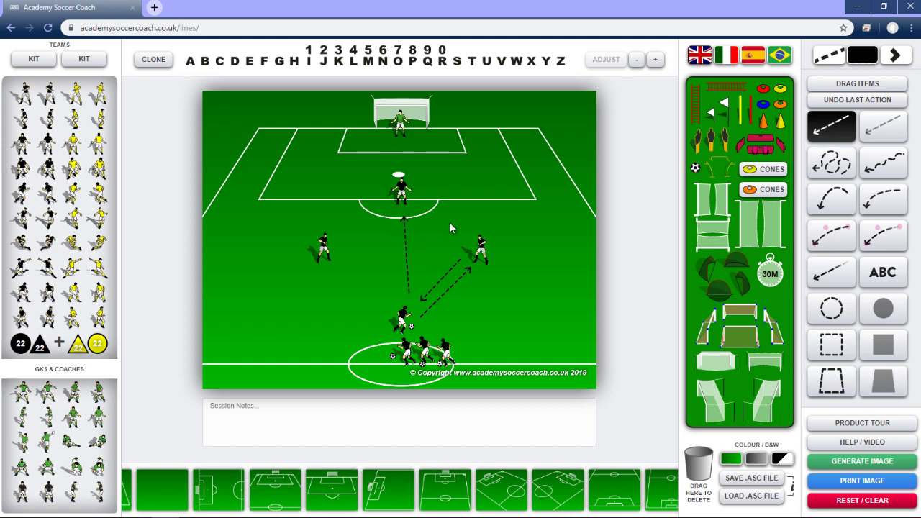
Step: Draw a solid straight run arrow from the right midfielder to the edge of the penalty area
click(831, 55)
click(834, 57)
drag(466, 232, 449, 199)
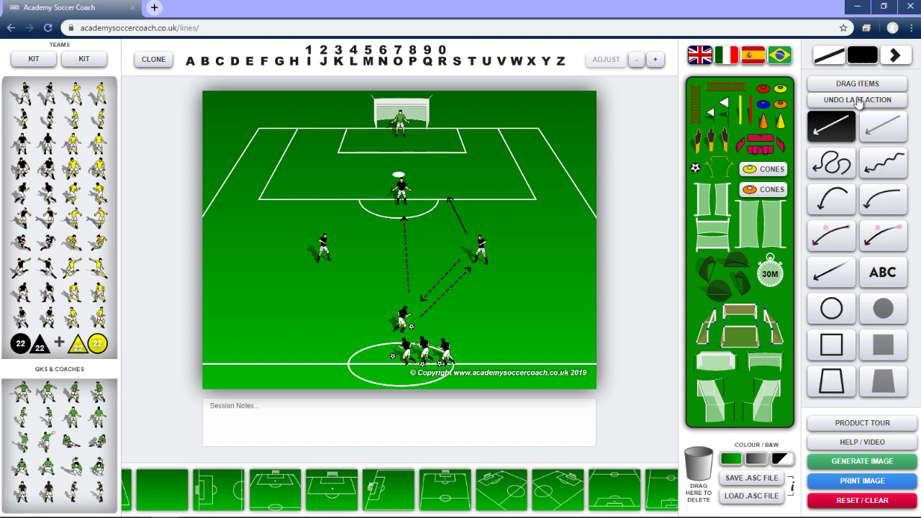
Step: Draw dashed arrows for the forward's lay-off to the right midfielder's run and the shot at goal
click(834, 61)
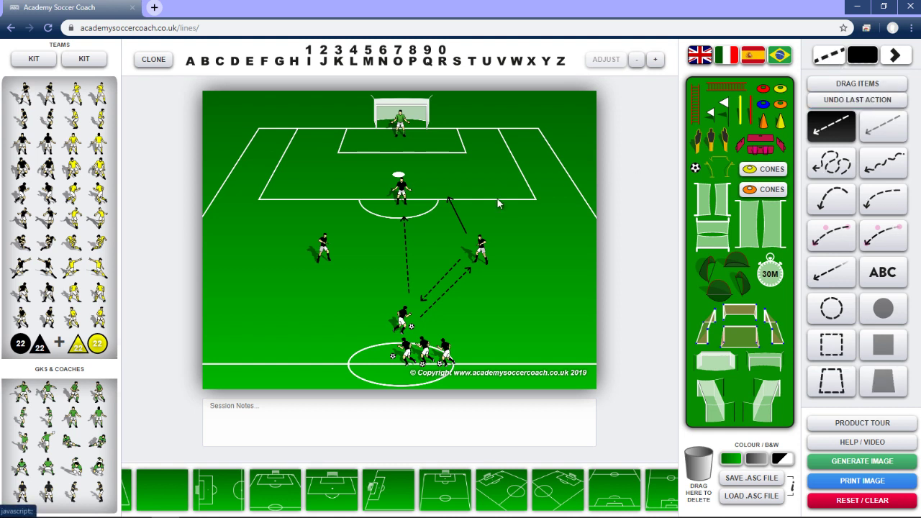
mouse_move(421, 208)
mouse_down()
mouse_move(451, 186)
mouse_move(414, 135)
mouse_up()
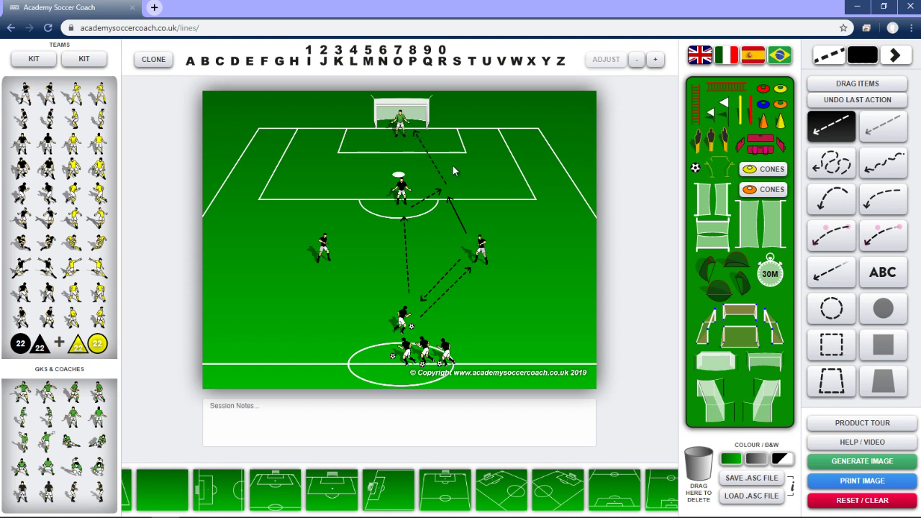
Step: Delete all the arrows of the give-and-go combination, including the midfielder's run and the shot, leaving only the players
key(Escape)
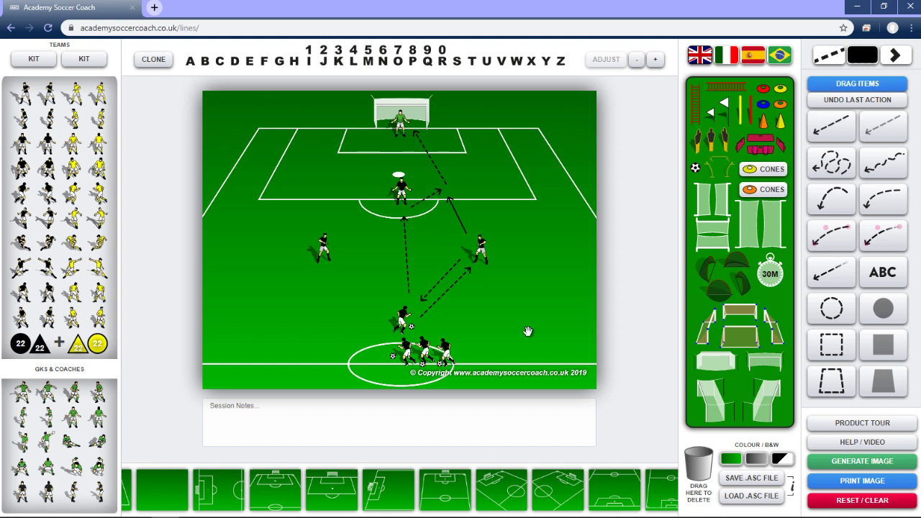
key(Escape)
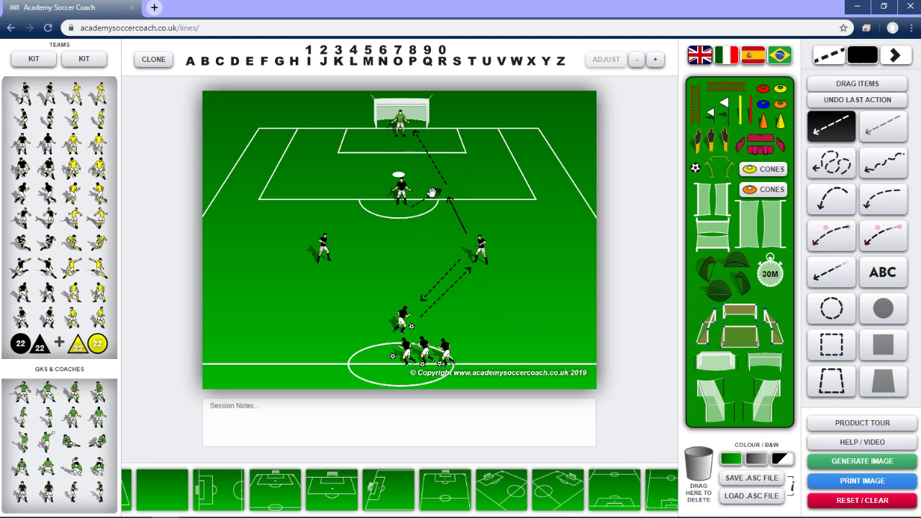
key(Escape)
key(Escape)
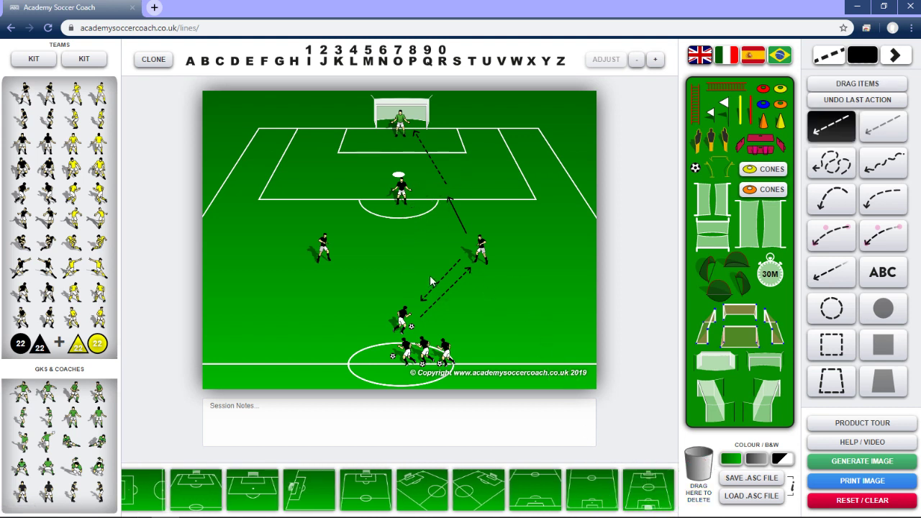
key(Escape)
key(Escape)
key(Escape)
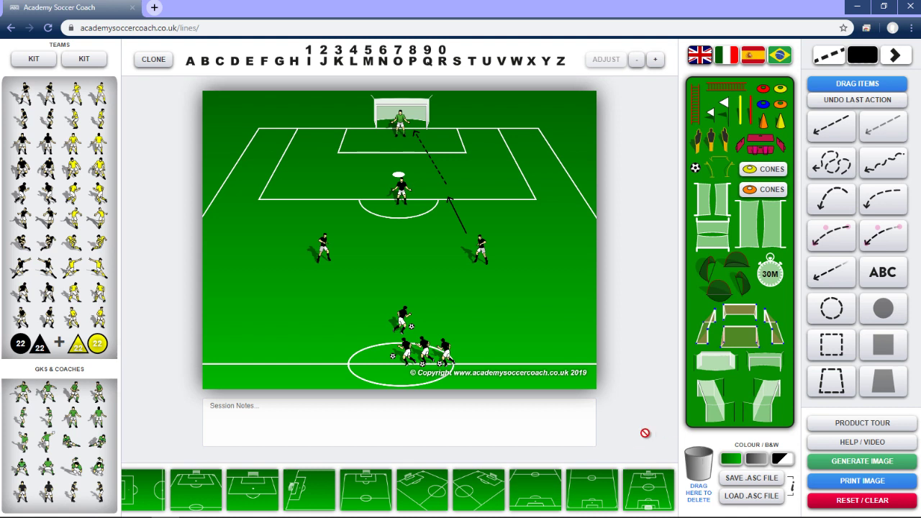
key(Escape)
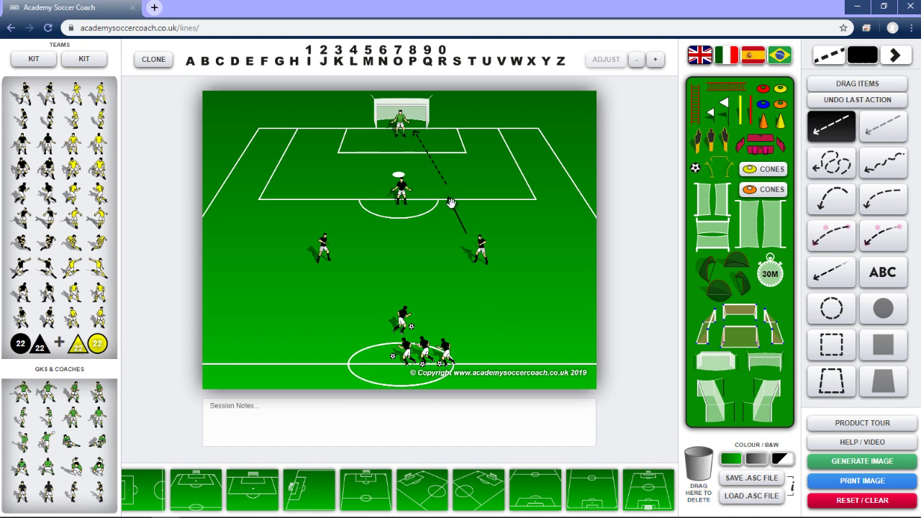
drag(449, 203, 697, 460)
drag(428, 153, 707, 456)
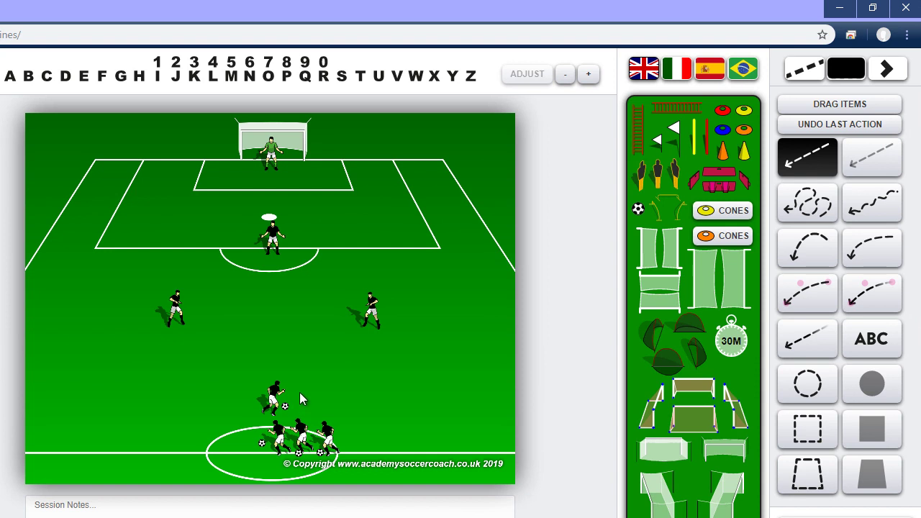
Step: Draw a dashed pass to the right midfielder, move the ball carrier forward between the midfielders, and draw the dashed return pass to him
drag(315, 383, 350, 337)
drag(271, 394, 270, 341)
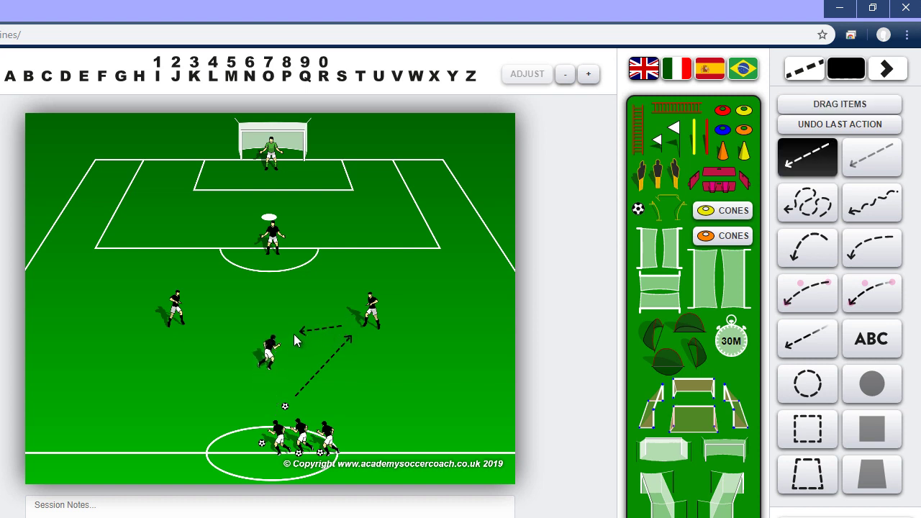
mouse_move(295, 342)
mouse_down()
mouse_move(267, 338)
mouse_move(276, 324)
mouse_up()
key(d)
Step: Draw solid freehand run arrows from the right and left midfielders, crossing below the ball carrier and curving up towards the opposite side
click(805, 68)
click(820, 90)
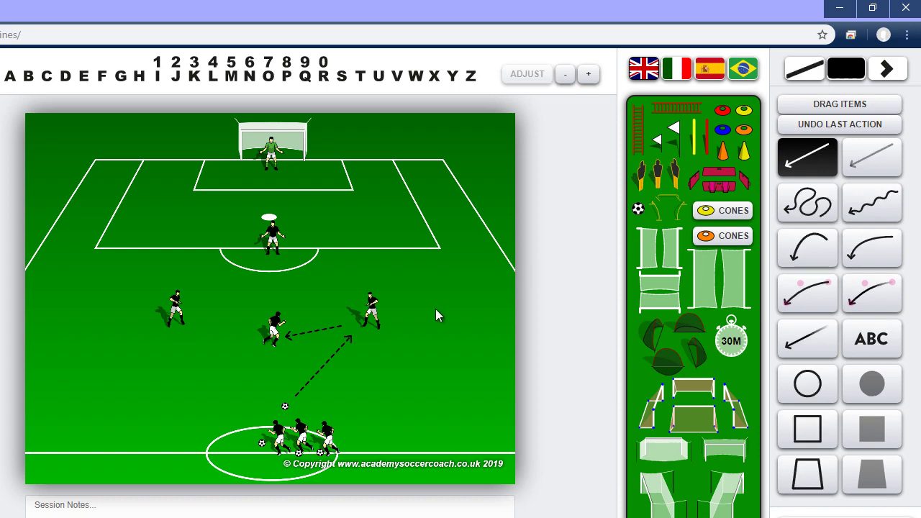
click(798, 250)
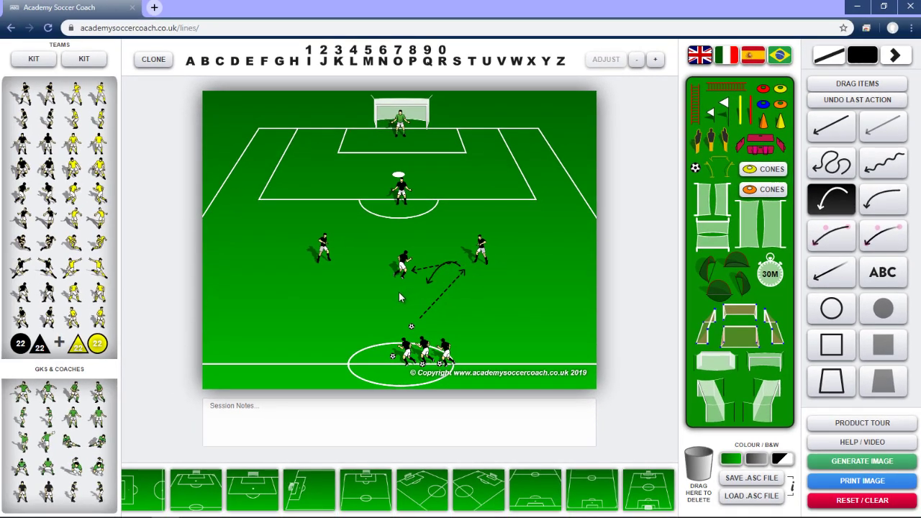
drag(401, 297, 485, 199)
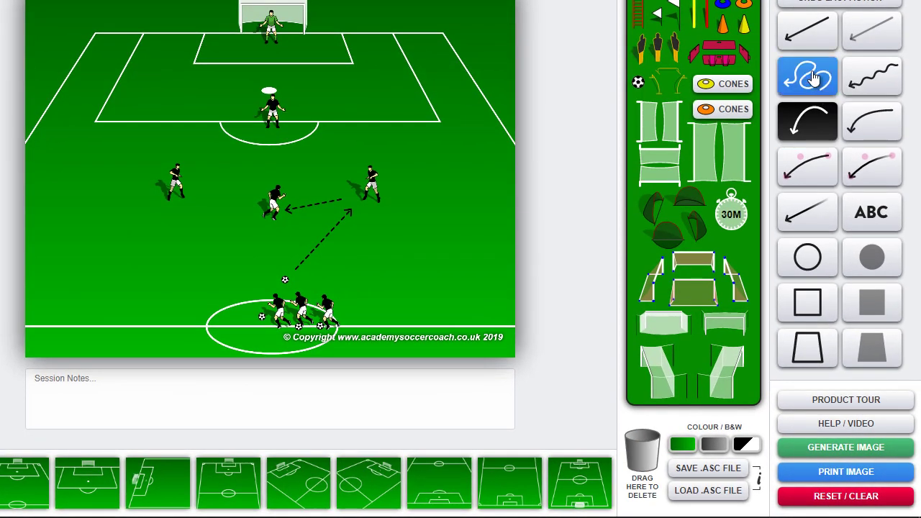
click(816, 111)
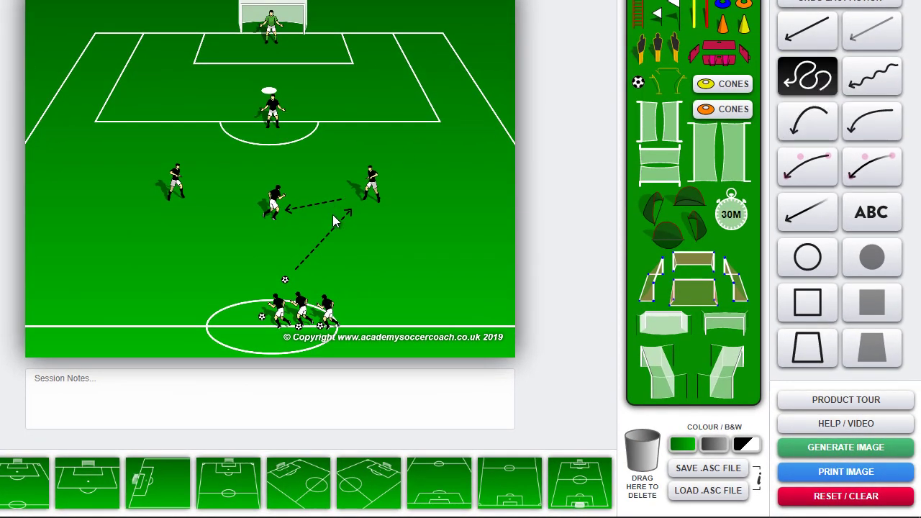
mouse_move(292, 228)
mouse_down()
mouse_move(260, 235)
mouse_move(217, 198)
mouse_up()
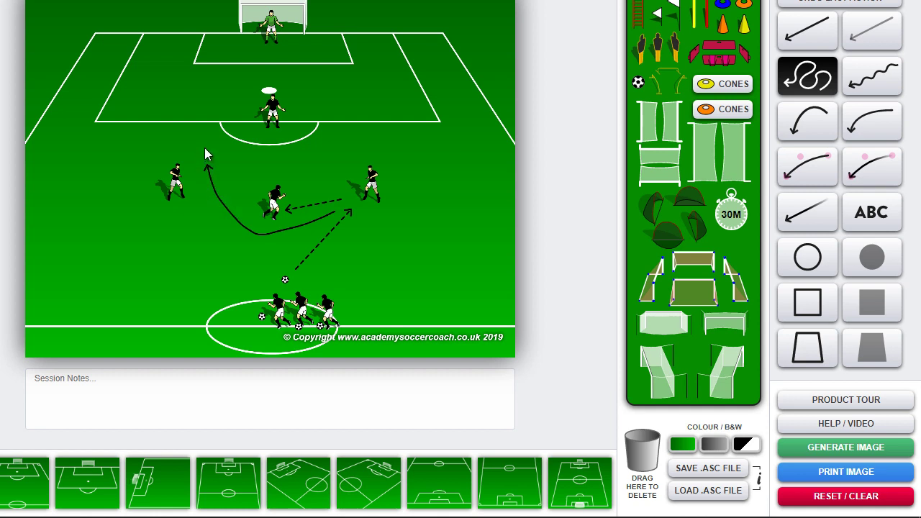
drag(205, 145, 204, 132)
mouse_move(179, 208)
mouse_down()
mouse_move(272, 230)
mouse_move(305, 216)
mouse_move(333, 124)
mouse_up()
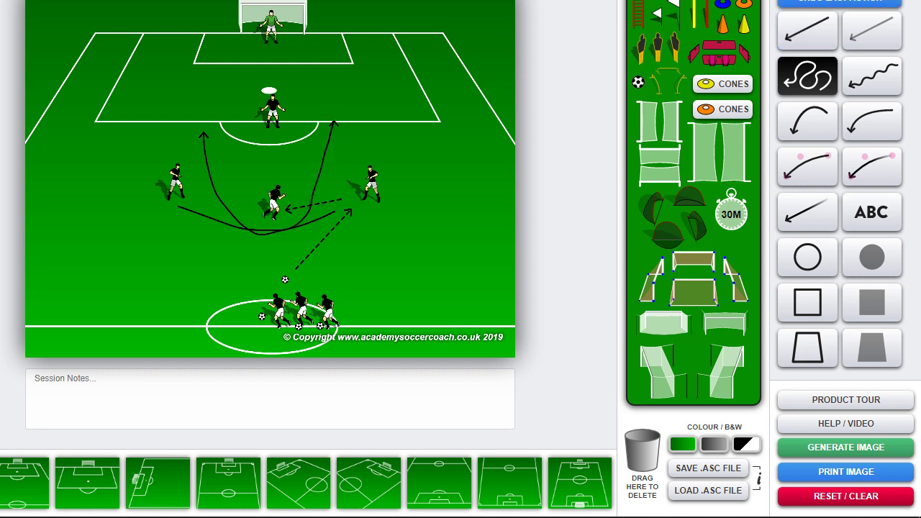
Step: Draw straight dashed arrows for the pass up to the forward, his lay-off to the right-hand run, and the shot at goal
click(839, 3)
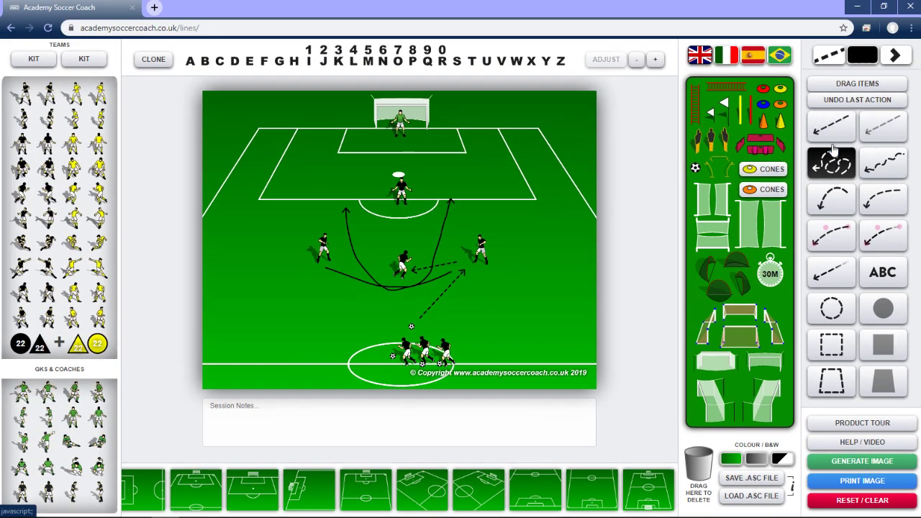
click(831, 128)
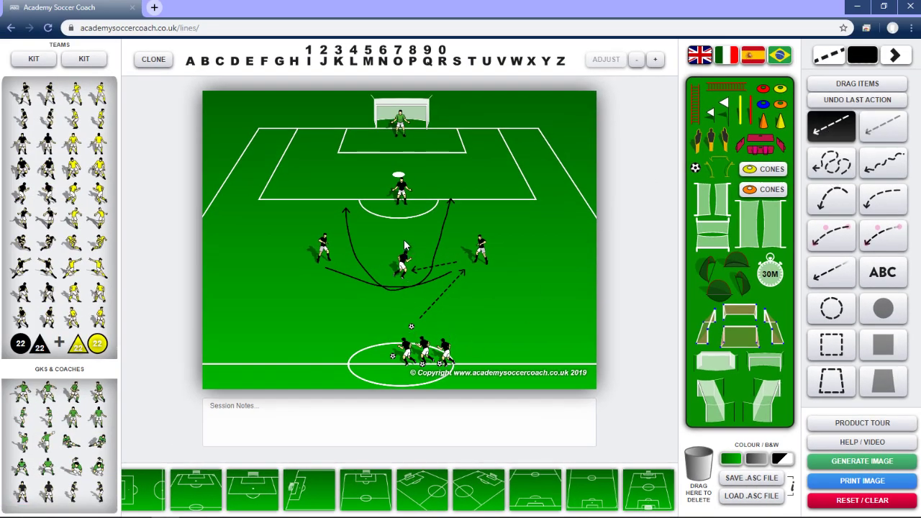
mouse_move(404, 246)
mouse_down()
mouse_move(403, 208)
mouse_move(446, 195)
mouse_move(406, 194)
mouse_up()
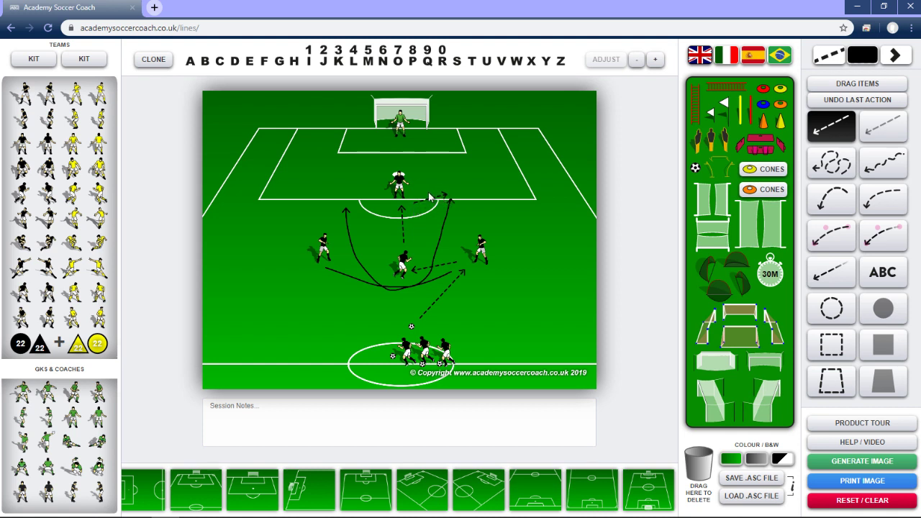
mouse_move(413, 195)
mouse_down()
mouse_move(358, 199)
mouse_move(458, 191)
mouse_move(411, 143)
mouse_up()
Step: Draw a solid straight arrow continuing the left-hand run from the penalty area's edge to the goal area
click(827, 56)
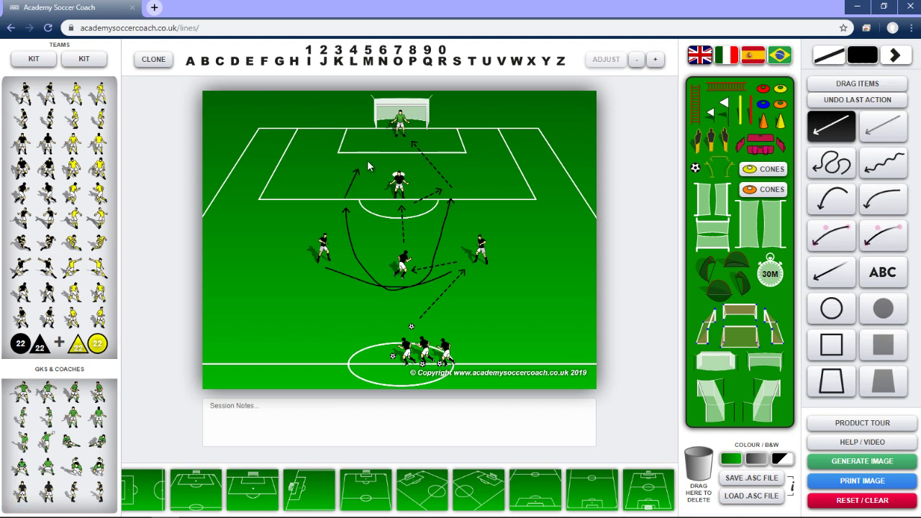
drag(368, 164, 377, 152)
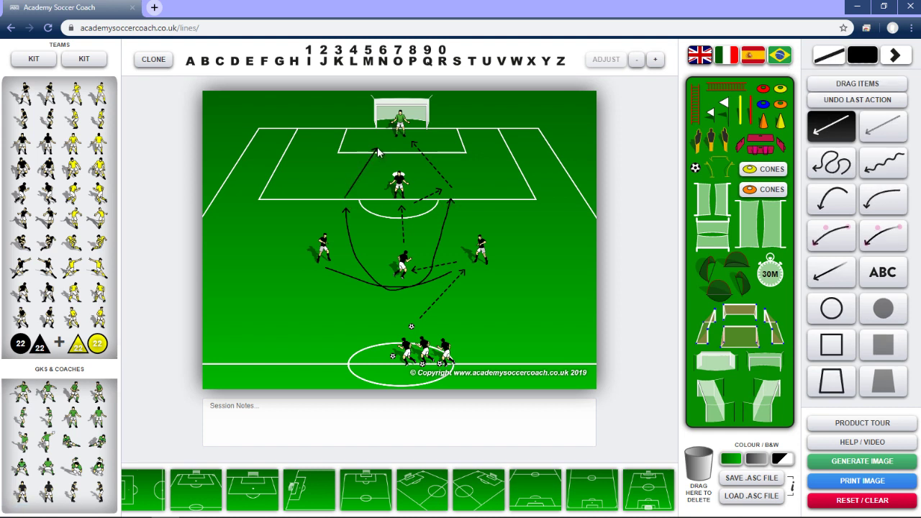